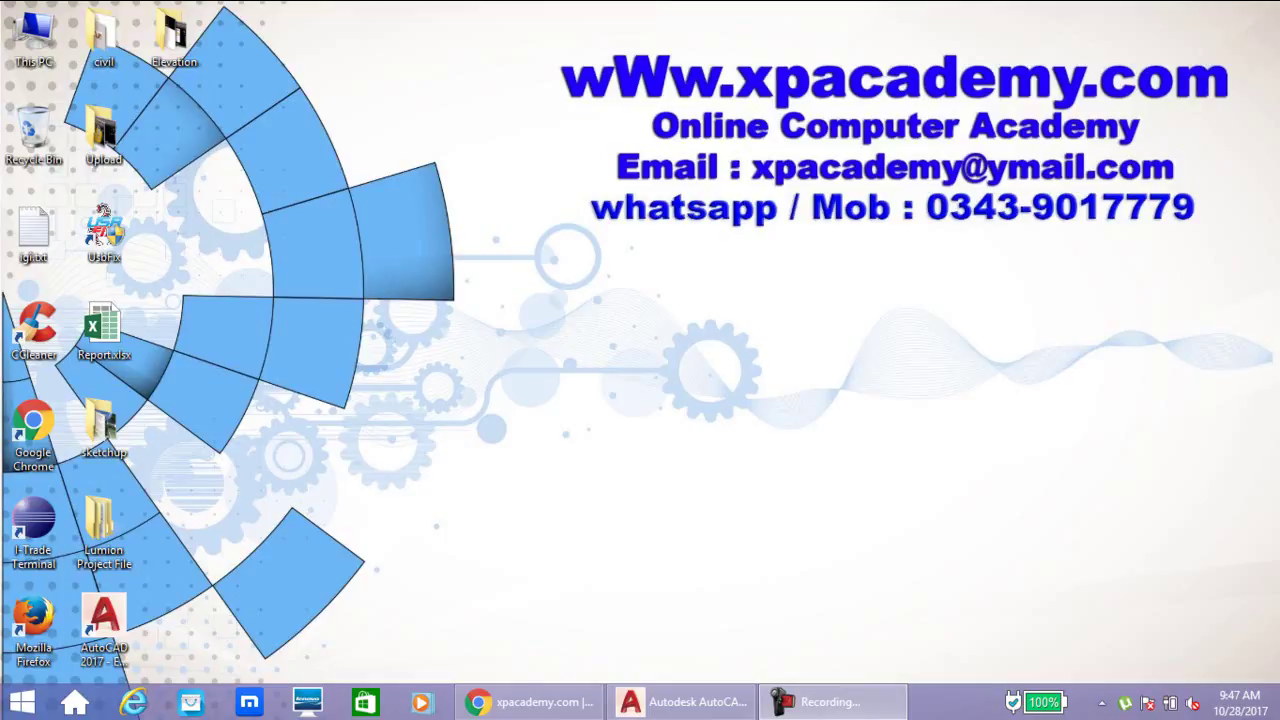
Step: Restore the AutoCAD window showing the Front Elevation I.D # 8 drawing
{"action": "left_click", "coordinate": [703, 708]}
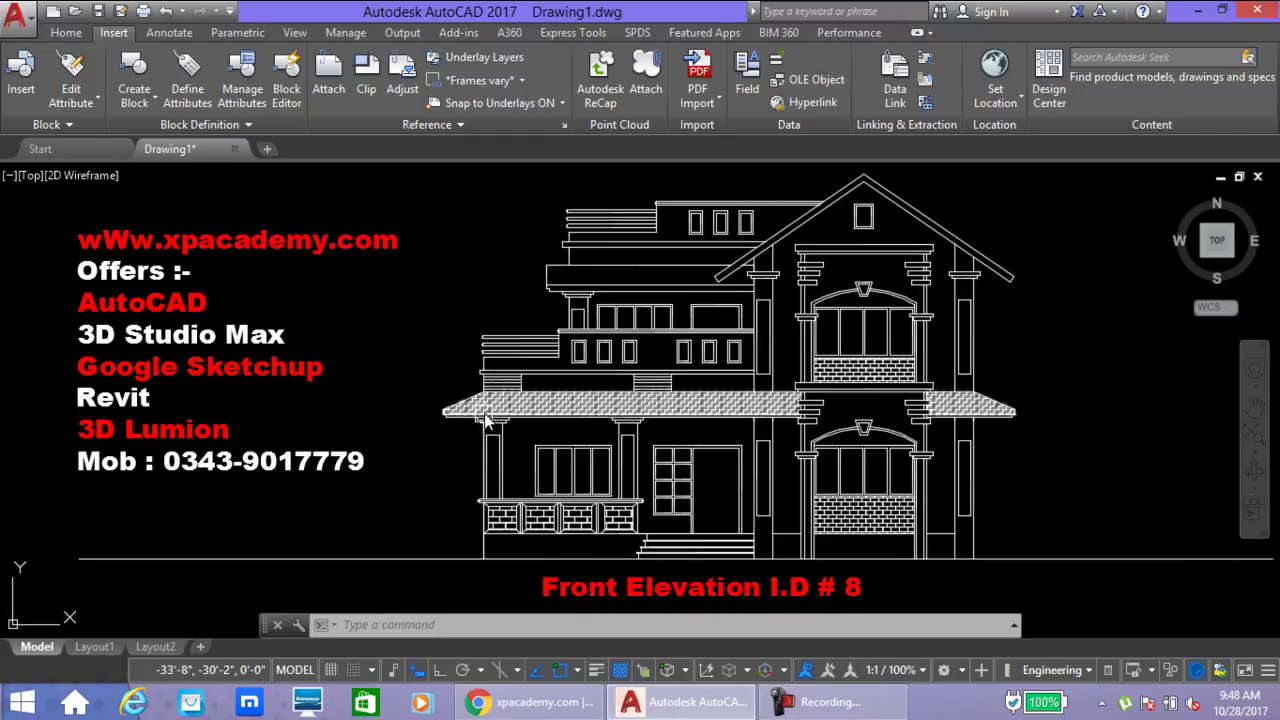
Step: Zoom and pan around the front elevation to inspect its details
{"action": "scroll", "coordinate": [755, 420], "scroll_direction": "up", "scroll_amount": 2}
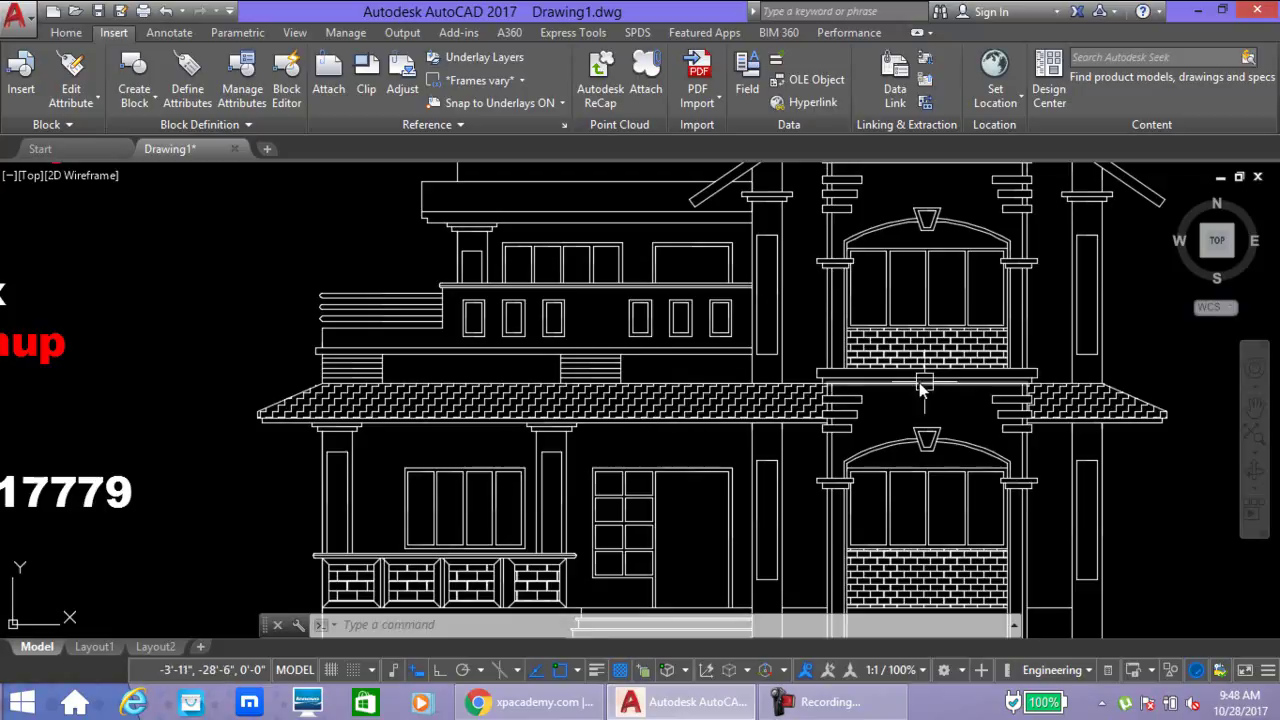
{"action": "scroll", "coordinate": [637, 397], "scroll_direction": "down", "scroll_amount": 2}
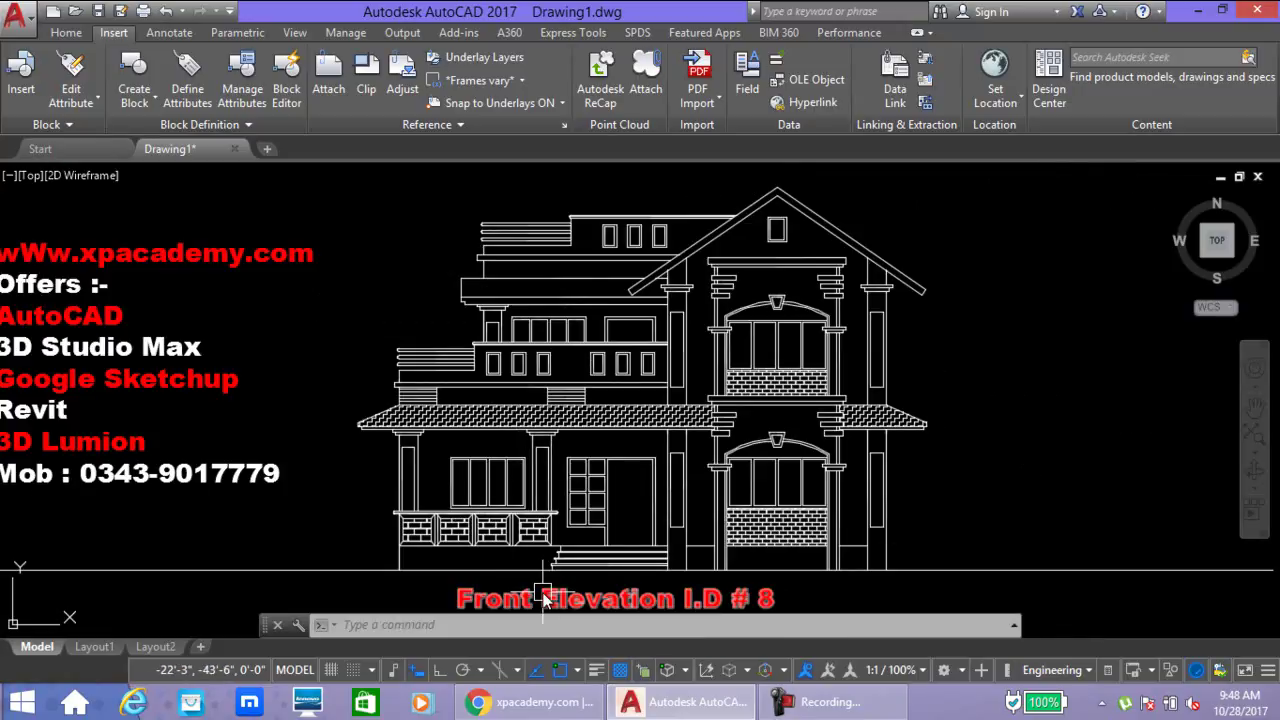
{"action": "middle_click_drag", "start_coordinate": [551, 595], "coordinate": [555, 560]}
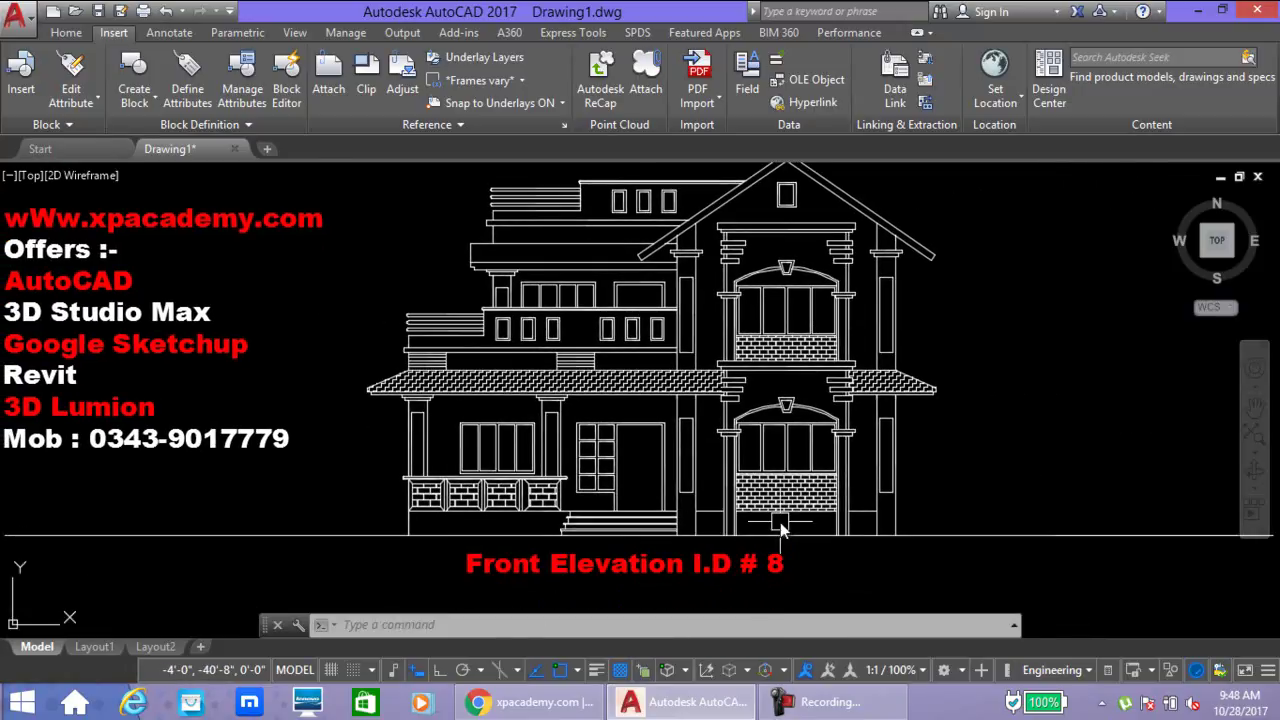
{"action": "scroll", "coordinate": [780, 510], "scroll_direction": "up", "scroll_amount": 4}
{"action": "scroll", "coordinate": [866, 437], "scroll_direction": "down", "scroll_amount": 3}
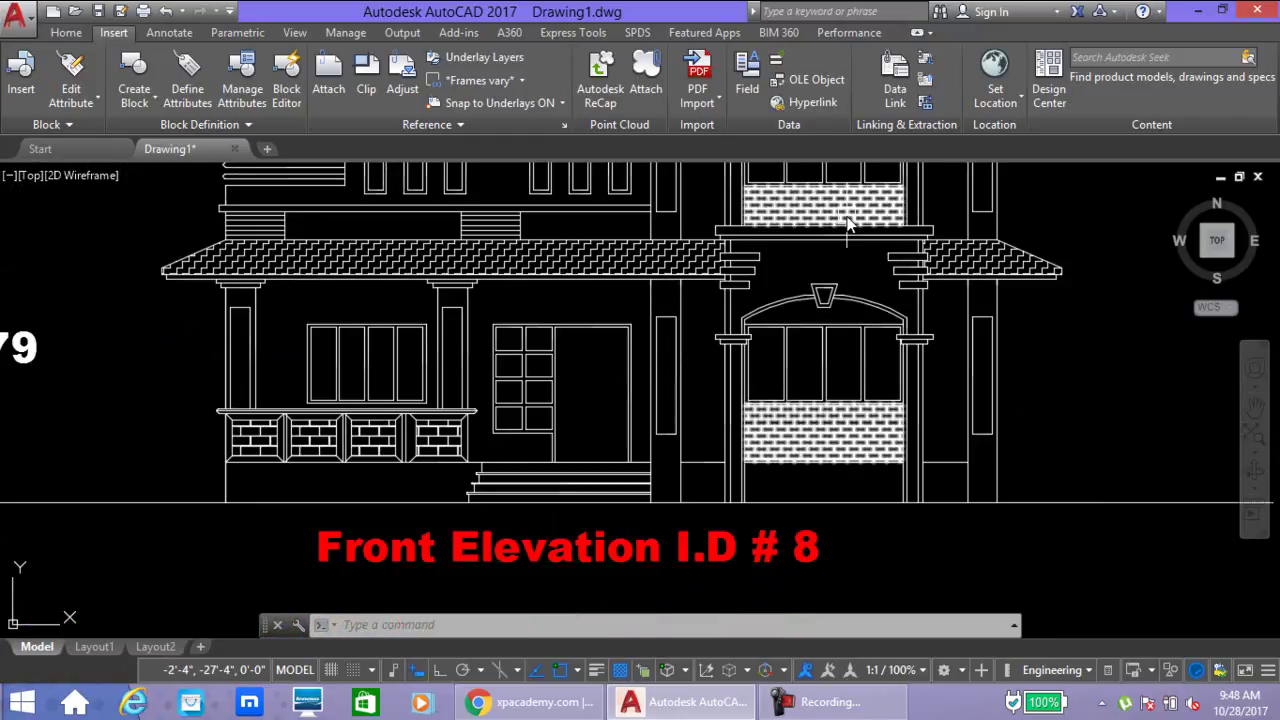
{"action": "scroll", "coordinate": [845, 305], "scroll_direction": "down", "scroll_amount": 2}
{"action": "scroll", "coordinate": [795, 330], "scroll_direction": "up", "scroll_amount": 2}
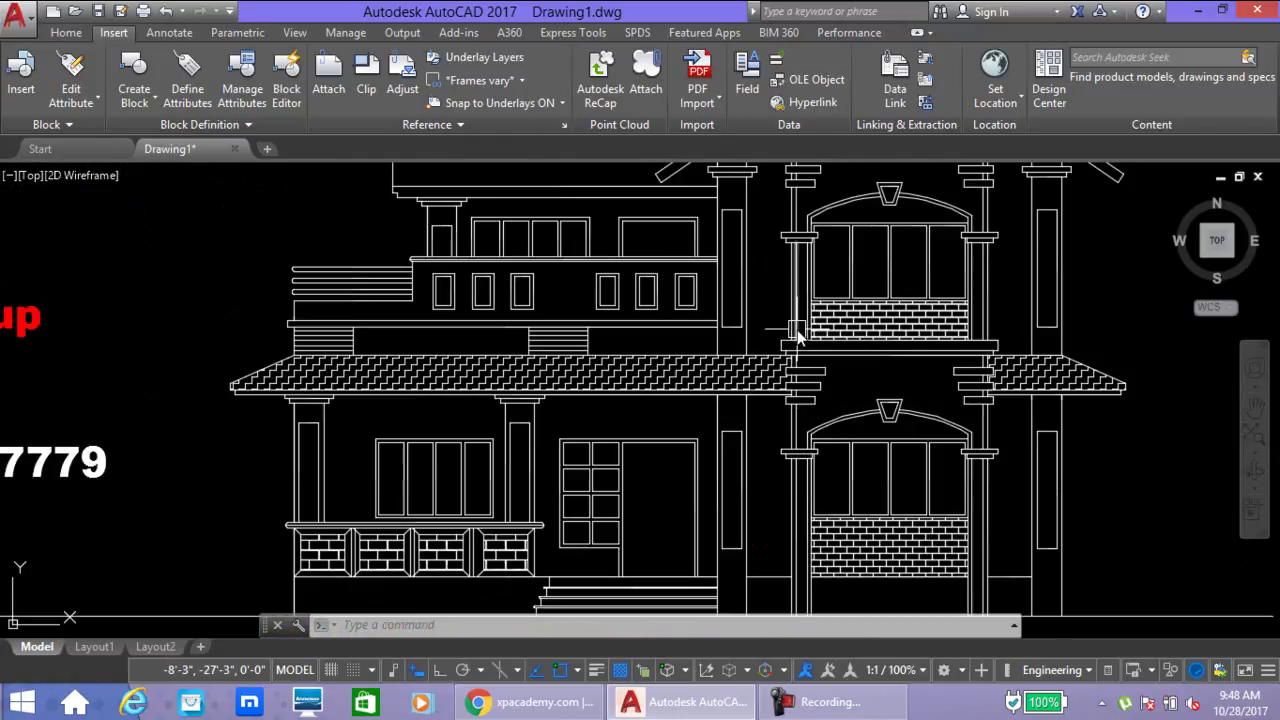
{"action": "scroll", "coordinate": [850, 470], "scroll_direction": "up", "scroll_amount": 2}
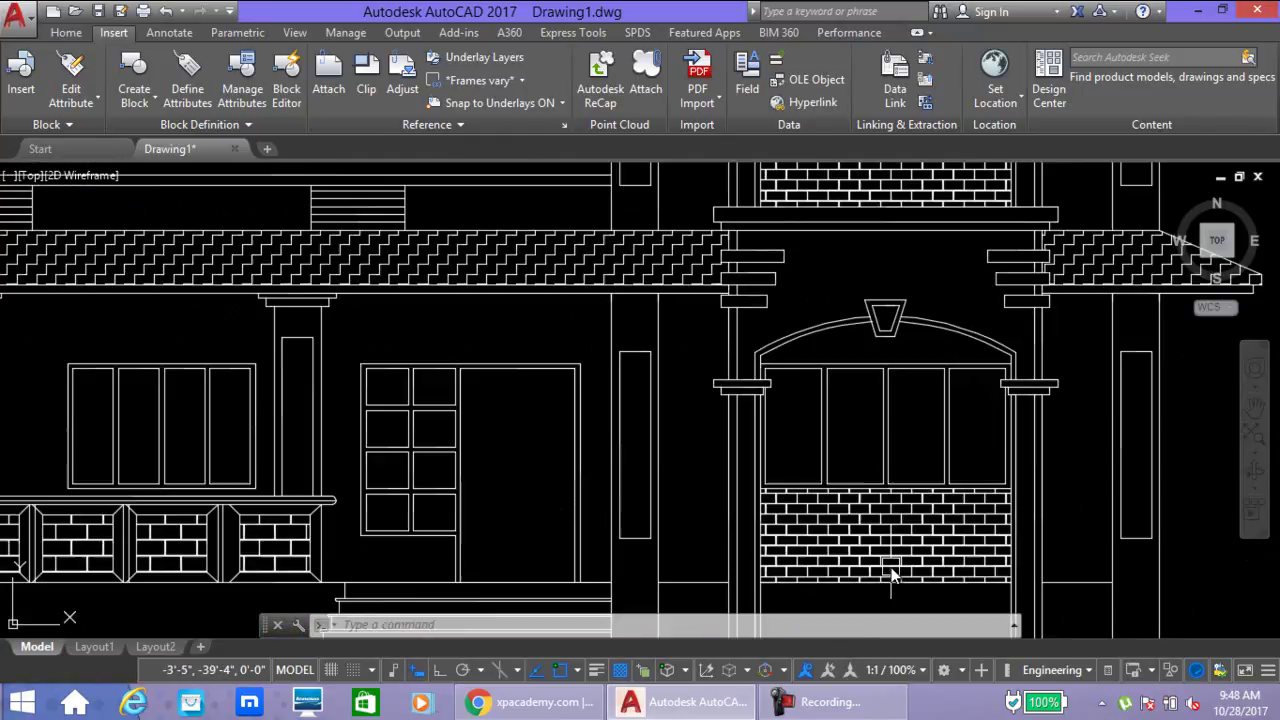
{"action": "scroll", "coordinate": [880, 590], "scroll_direction": "down", "scroll_amount": 4}
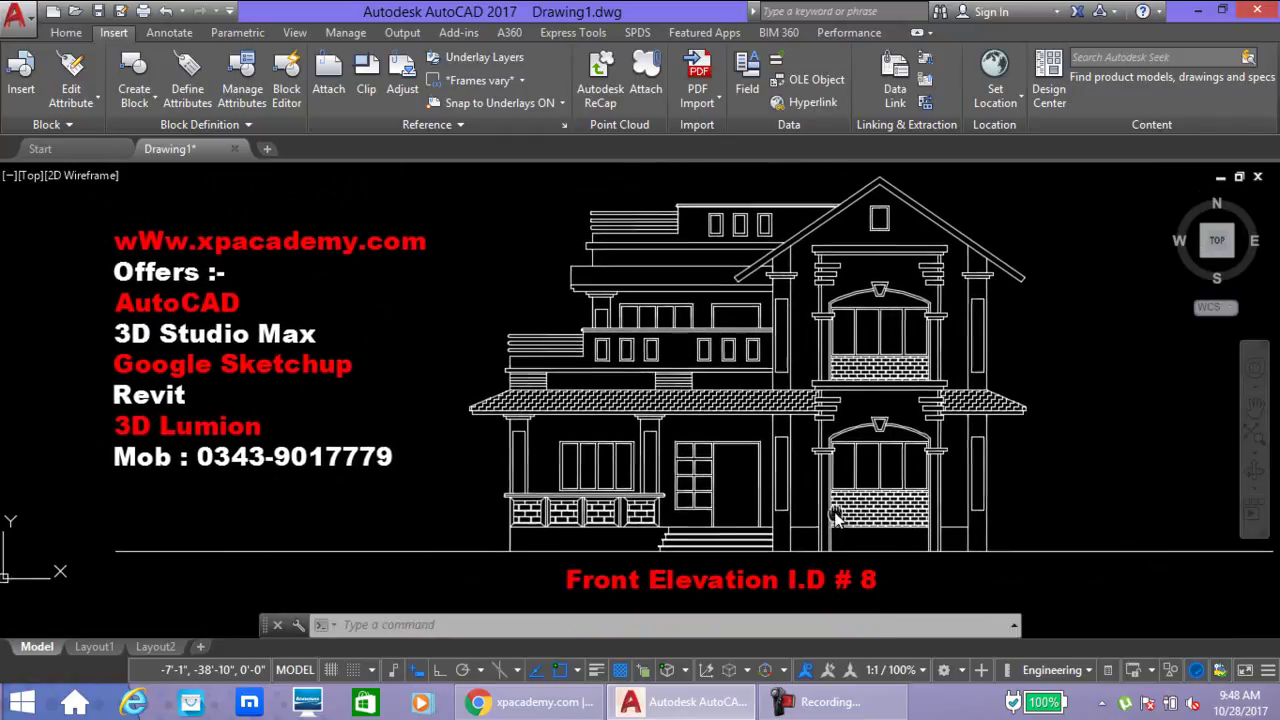
{"action": "middle_click_drag", "start_coordinate": [852, 557], "coordinate": [840, 503]}
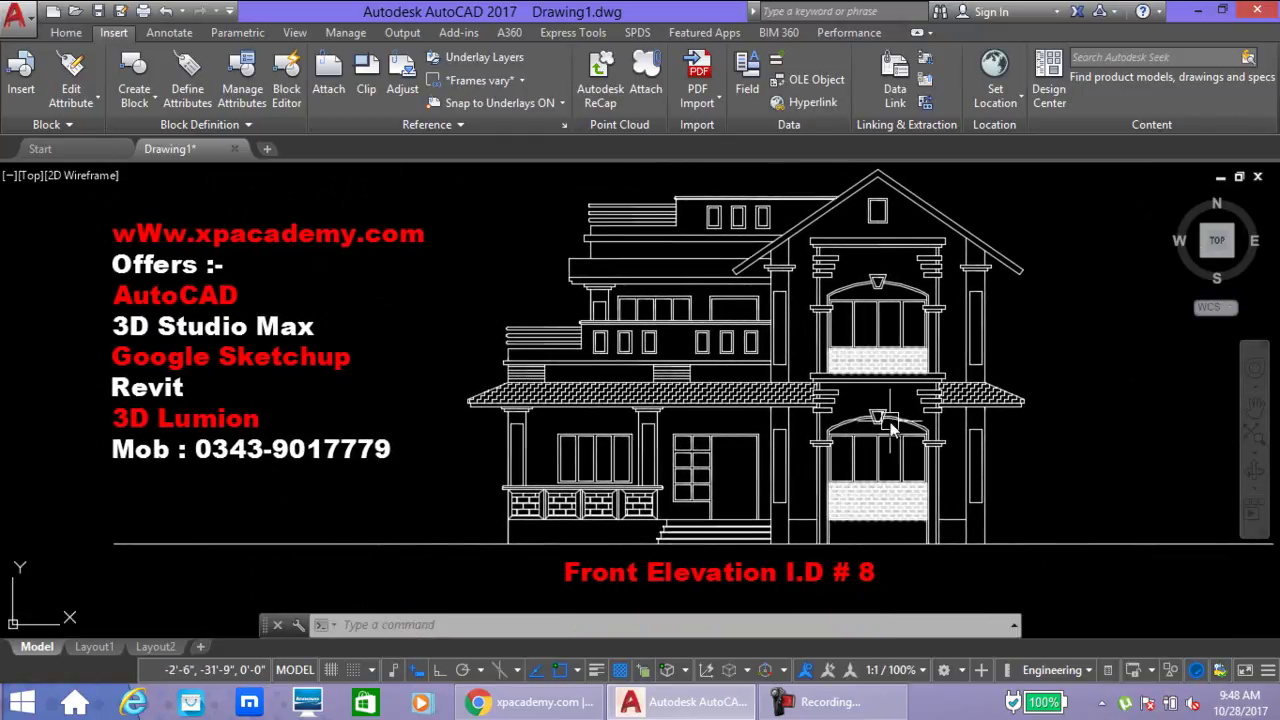
{"action": "scroll", "coordinate": [815, 345], "scroll_direction": "up", "scroll_amount": 2}
{"action": "scroll", "coordinate": [810, 340], "scroll_direction": "down", "scroll_amount": 2}
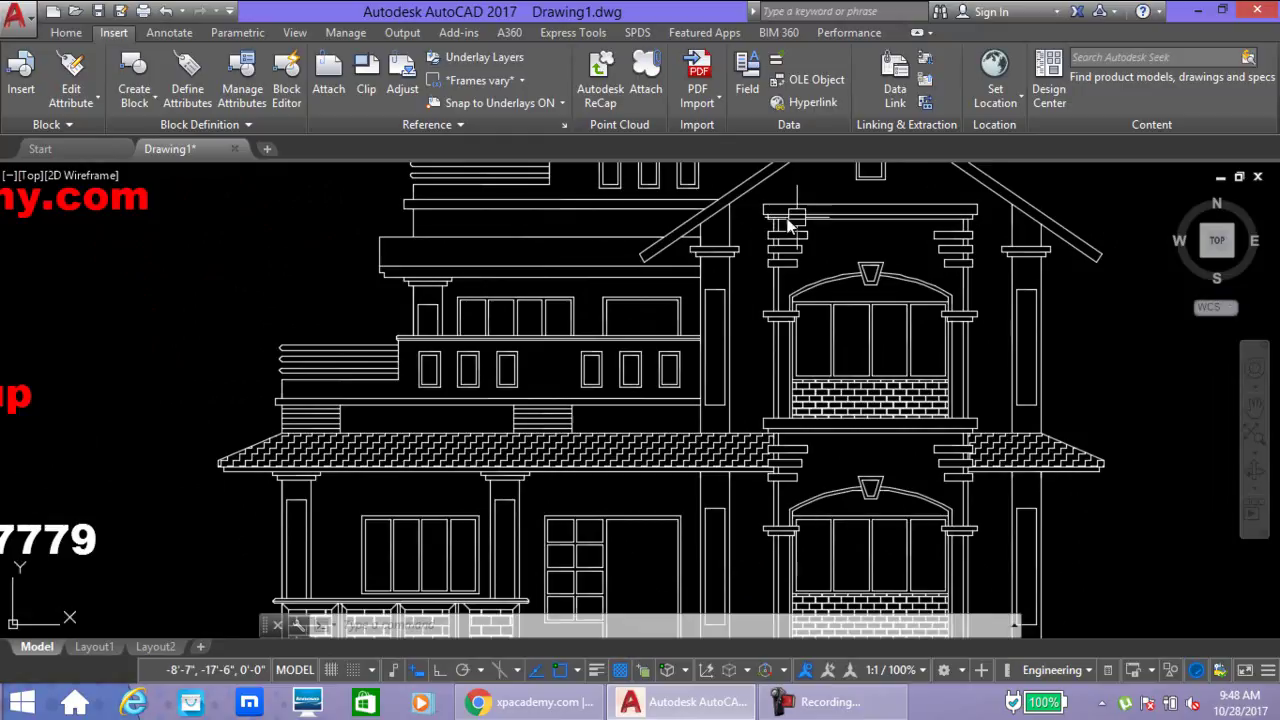
{"action": "scroll", "coordinate": [771, 357], "scroll_direction": "down", "scroll_amount": 6}
Step: Zoom out and pan up to bring the two floor plans into view
{"action": "middle_click_drag", "start_coordinate": [866, 380], "coordinate": [846, 375]}
{"action": "scroll", "coordinate": [846, 376], "scroll_direction": "down", "scroll_amount": 1}
{"action": "scroll", "coordinate": [760, 340], "scroll_direction": "up", "scroll_amount": 2}
{"action": "scroll", "coordinate": [719, 333], "scroll_direction": "down", "scroll_amount": 2}
{"action": "scroll", "coordinate": [727, 300], "scroll_direction": "down", "scroll_amount": 1}
{"action": "middle_click_drag", "start_coordinate": [727, 300], "coordinate": [704, 500]}
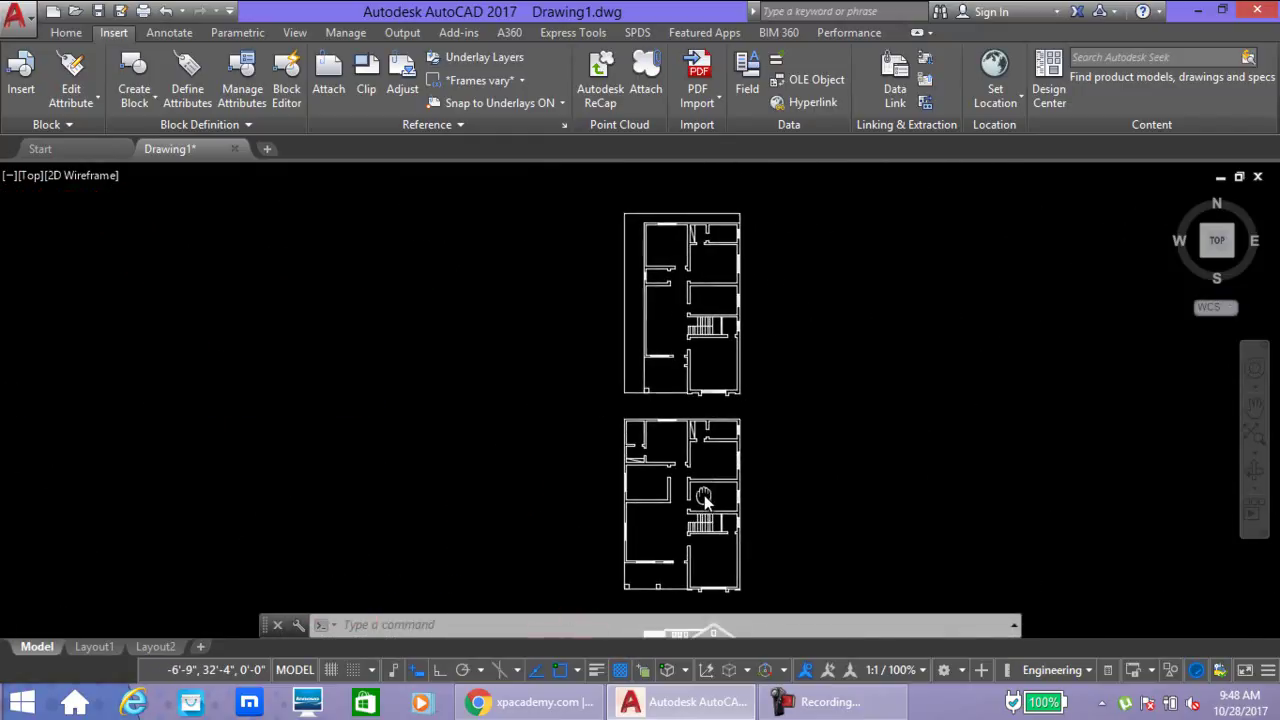
Step: Zoom in on the floor plans to inspect the staircases and rooms
{"action": "scroll", "coordinate": [693, 517], "scroll_direction": "up", "scroll_amount": 3}
{"action": "scroll", "coordinate": [591, 609], "scroll_direction": "up", "scroll_amount": 1}
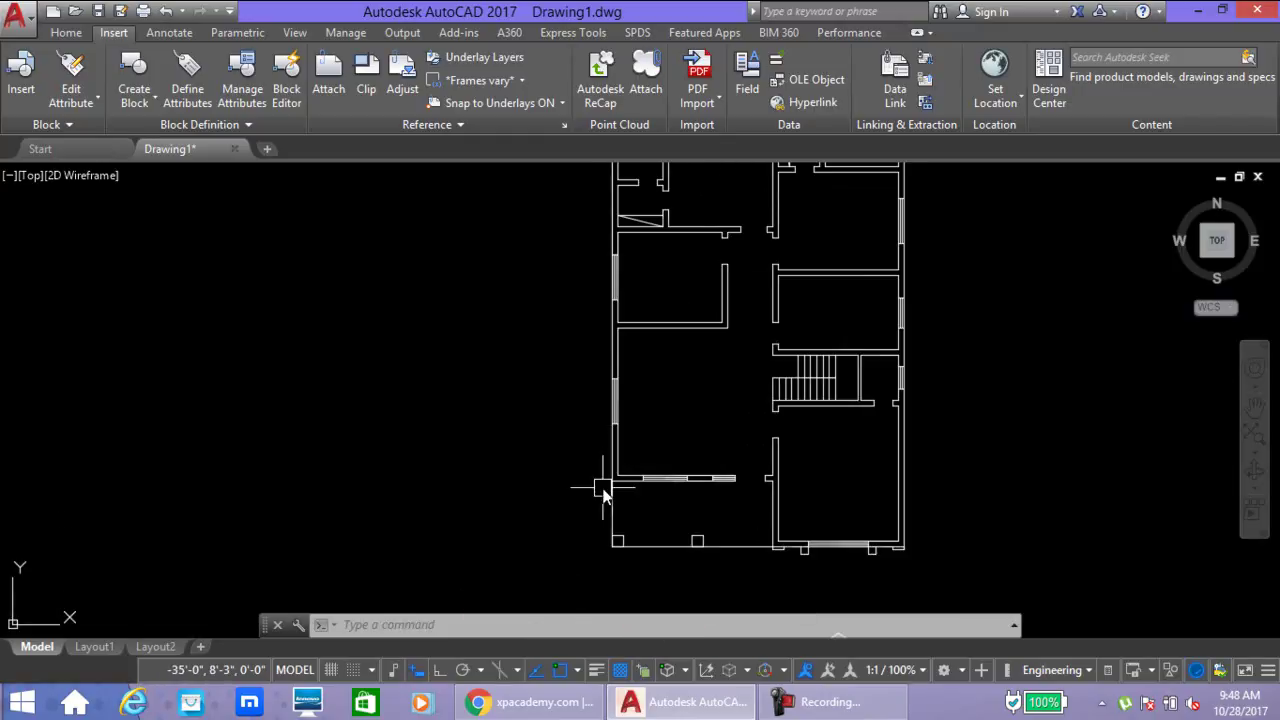
{"action": "scroll", "coordinate": [745, 611], "scroll_direction": "up", "scroll_amount": 1}
{"action": "mouse_move", "coordinate": [745, 611]}
{"action": "middle_mouse_down"}
{"action": "mouse_move", "coordinate": [735, 630]}
{"action": "mouse_move", "coordinate": [681, 610]}
{"action": "middle_mouse_up"}
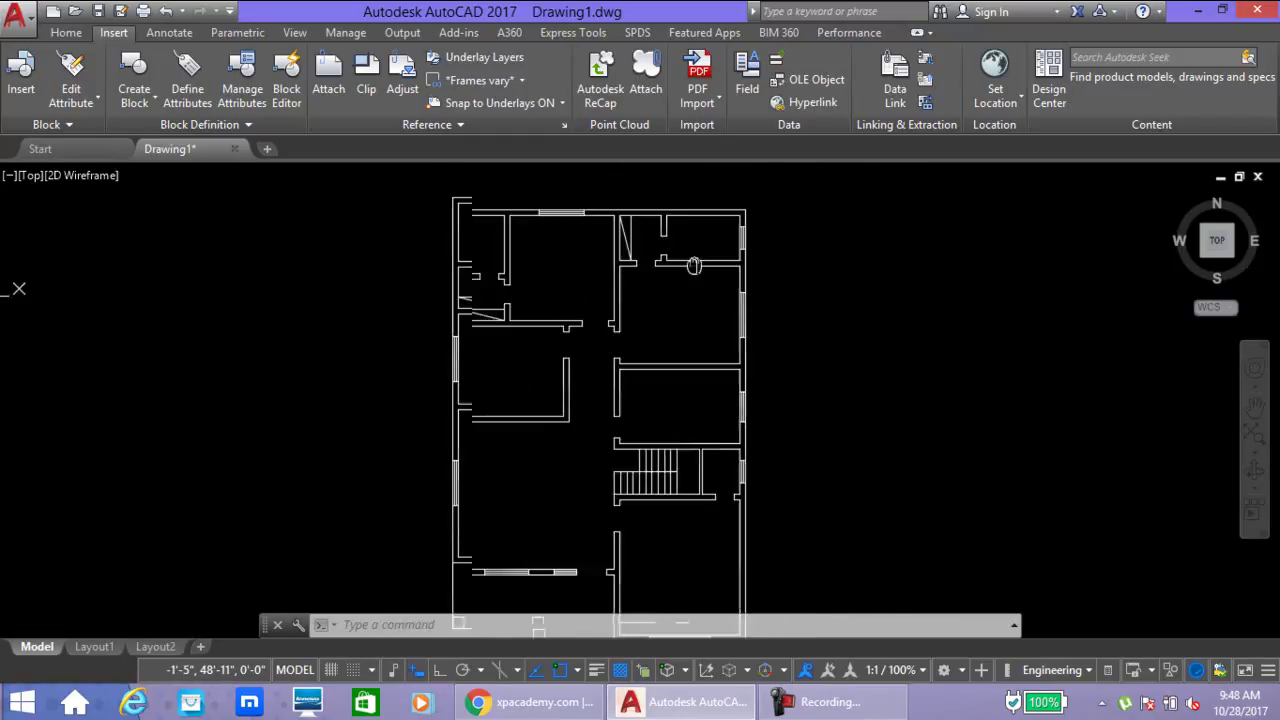
{"action": "scroll", "coordinate": [706, 346], "scroll_direction": "up", "scroll_amount": 2}
{"action": "scroll", "coordinate": [694, 380], "scroll_direction": "up", "scroll_amount": 1}
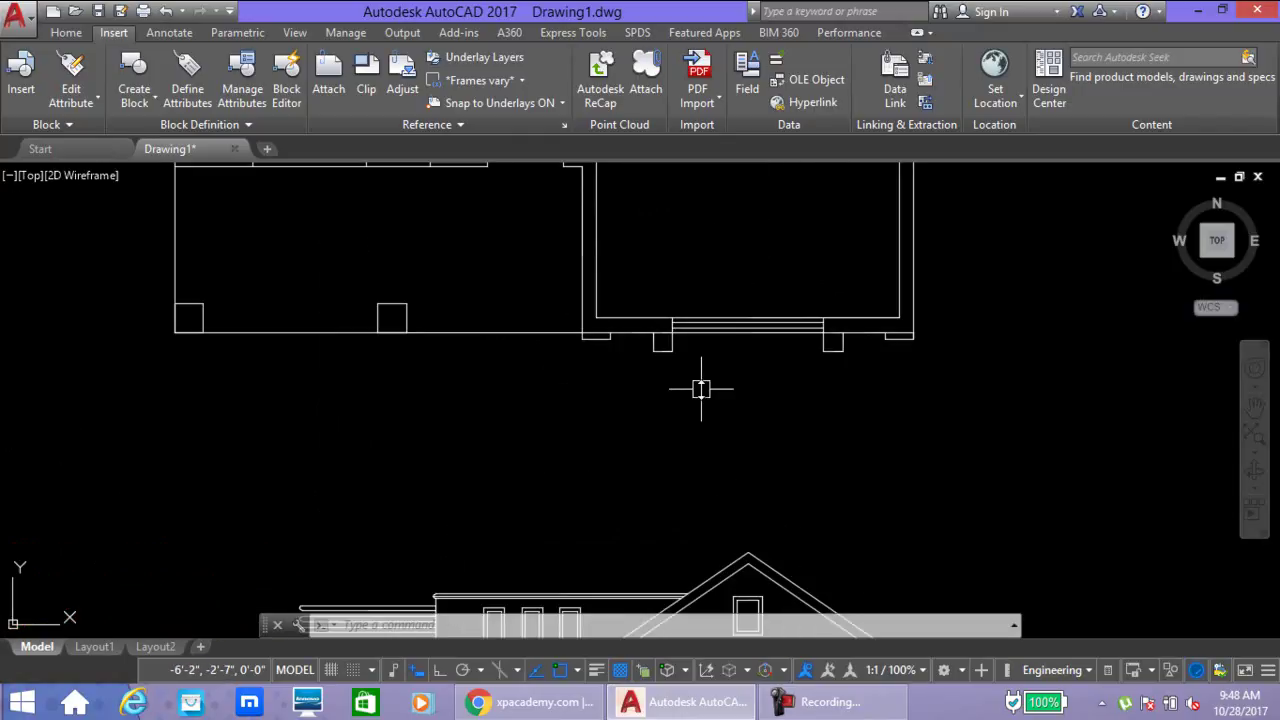
{"action": "scroll", "coordinate": [580, 348], "scroll_direction": "up", "scroll_amount": 1}
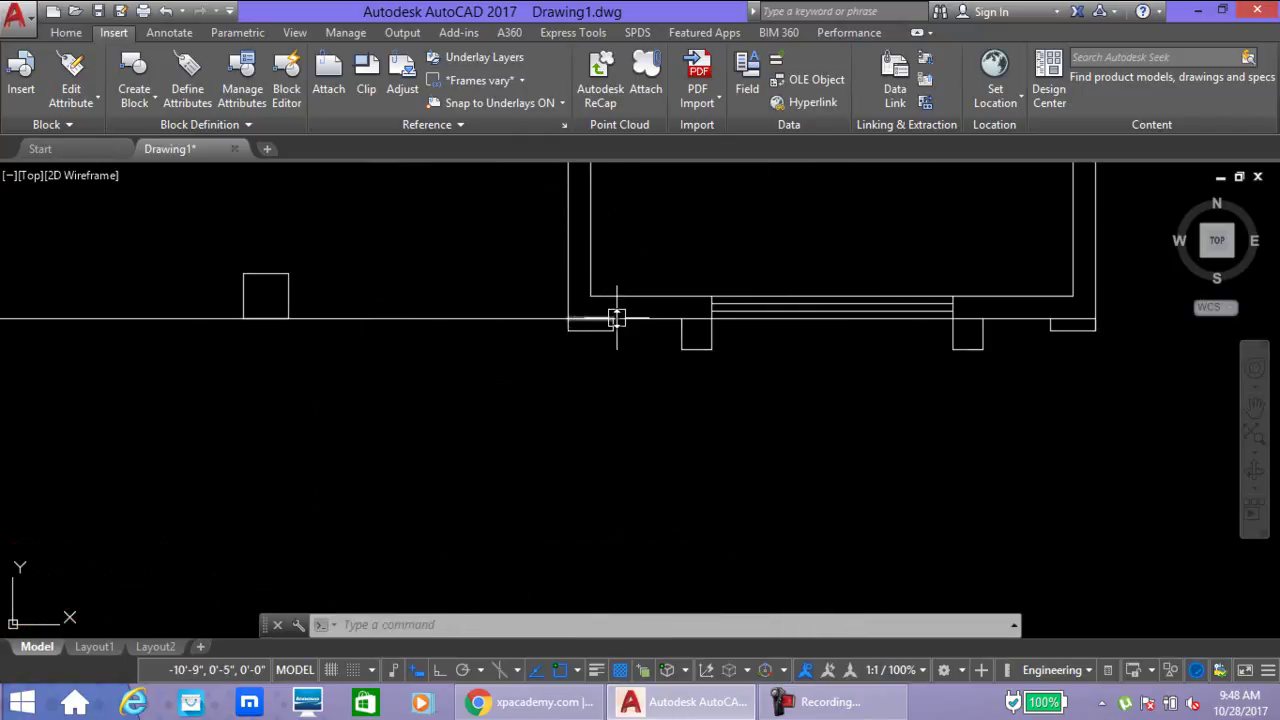
{"action": "scroll", "coordinate": [609, 343], "scroll_direction": "down", "scroll_amount": 5}
{"action": "scroll", "coordinate": [620, 460], "scroll_direction": "up", "scroll_amount": 2}
{"action": "scroll", "coordinate": [600, 480], "scroll_direction": "up", "scroll_amount": 1}
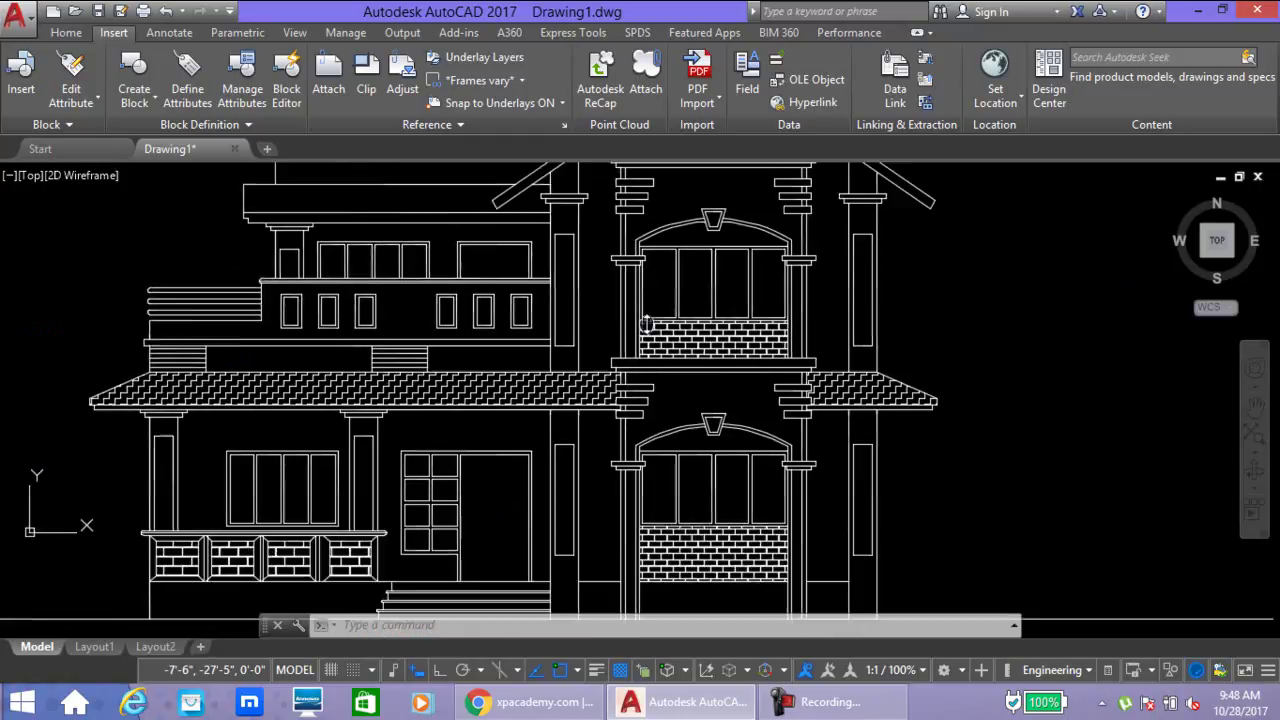
Step: Pan to the Front Elevation I.D # 8 label, then zoom out to show plan and elevation together
{"action": "middle_click_drag", "start_coordinate": [581, 605], "coordinate": [581, 495]}
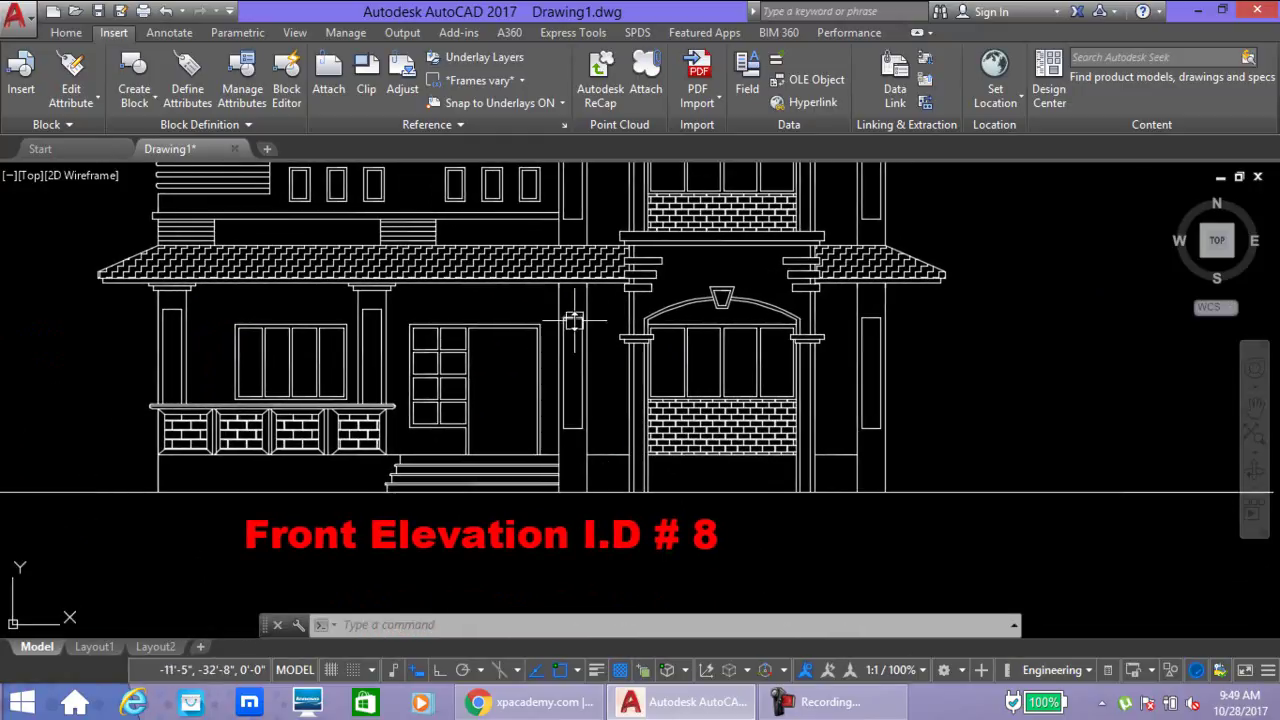
{"action": "scroll", "coordinate": [545, 370], "scroll_direction": "down", "scroll_amount": 5}
{"action": "middle_click_drag", "start_coordinate": [580, 310], "coordinate": [591, 527]}
{"action": "scroll", "coordinate": [581, 297], "scroll_direction": "up", "scroll_amount": 2}
{"action": "scroll", "coordinate": [581, 297], "scroll_direction": "up", "scroll_amount": 2}
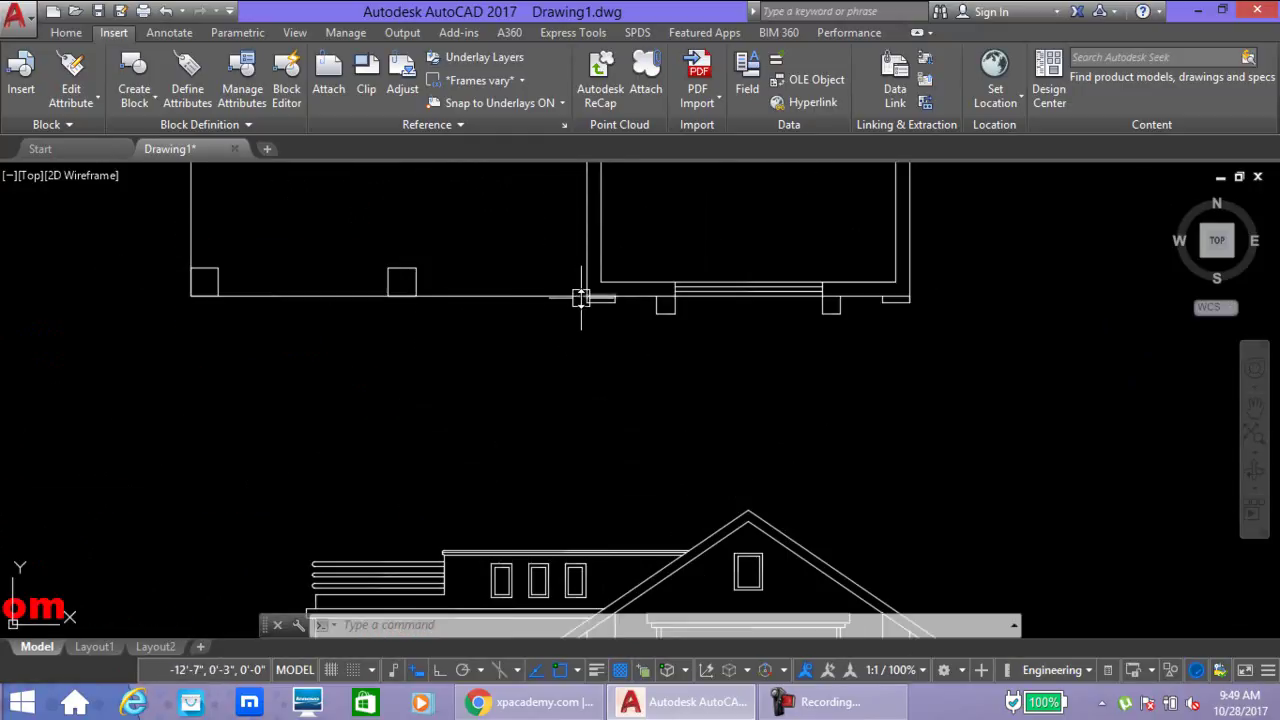
{"action": "scroll", "coordinate": [617, 371], "scroll_direction": "down", "scroll_amount": 5}
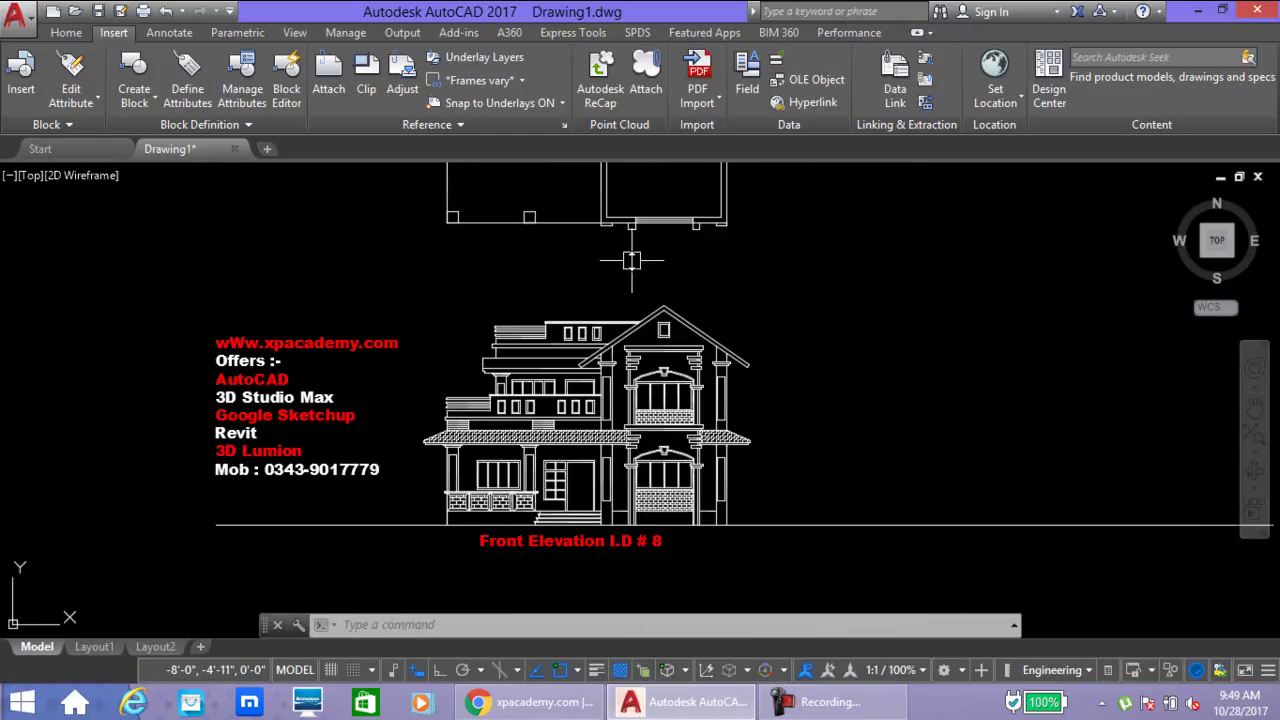
Step: Zoom onto the elevation and centre its gabled roof, side text and red caption
{"action": "scroll", "coordinate": [618, 300], "scroll_direction": "up", "scroll_amount": 1}
{"action": "scroll", "coordinate": [616, 337], "scroll_direction": "up", "scroll_amount": 3}
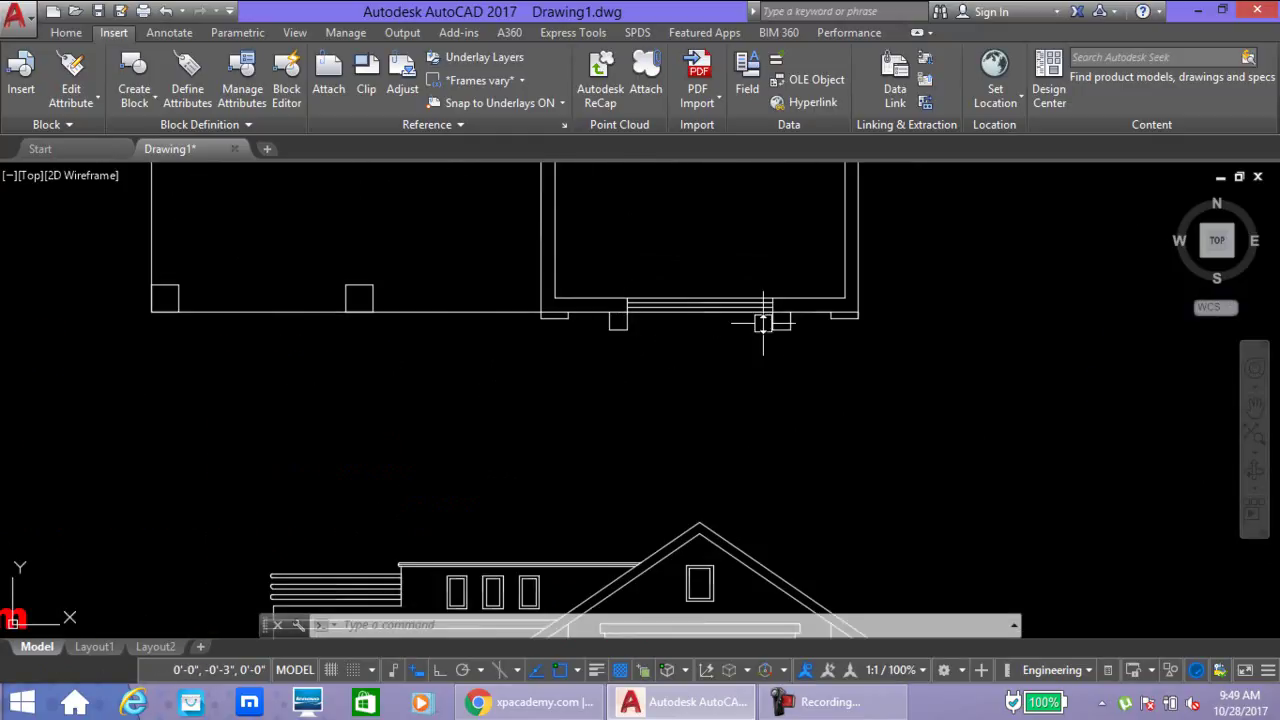
{"action": "scroll", "coordinate": [755, 340], "scroll_direction": "down", "scroll_amount": 2}
{"action": "scroll", "coordinate": [658, 432], "scroll_direction": "up", "scroll_amount": 1}
{"action": "scroll", "coordinate": [658, 432], "scroll_direction": "up", "scroll_amount": 1}
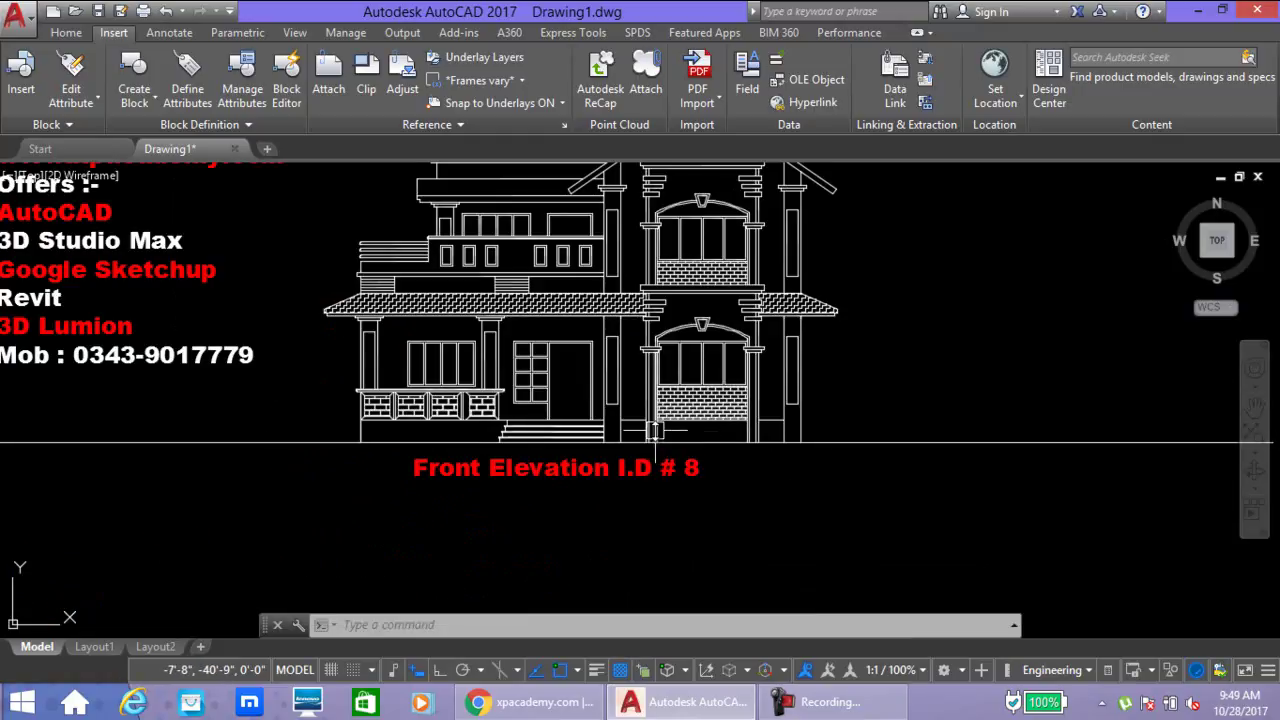
{"action": "middle_click_drag", "start_coordinate": [752, 240], "coordinate": [747, 377]}
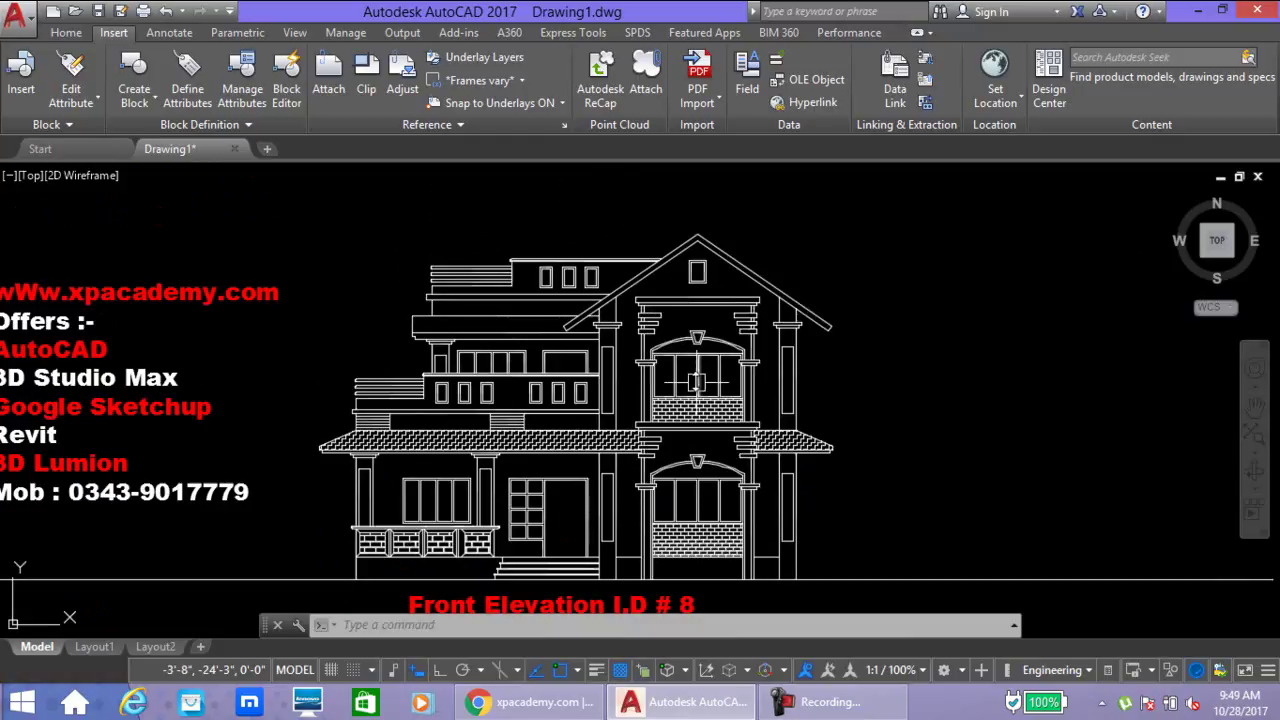
{"action": "mouse_move", "coordinate": [745, 413]}
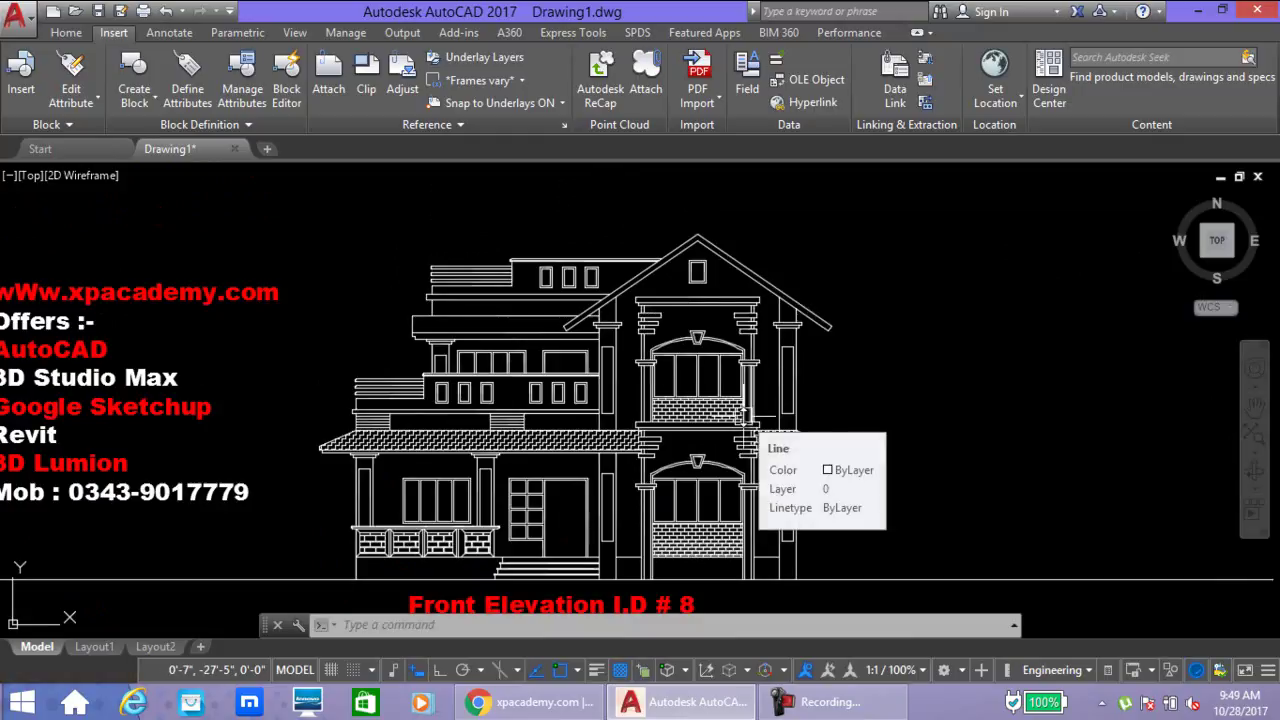
{"action": "mouse_move", "coordinate": [827, 413]}
{"action": "middle_mouse_down"}
{"action": "mouse_move", "coordinate": [872, 379]}
{"action": "mouse_move", "coordinate": [1000, 355]}
{"action": "middle_mouse_up"}
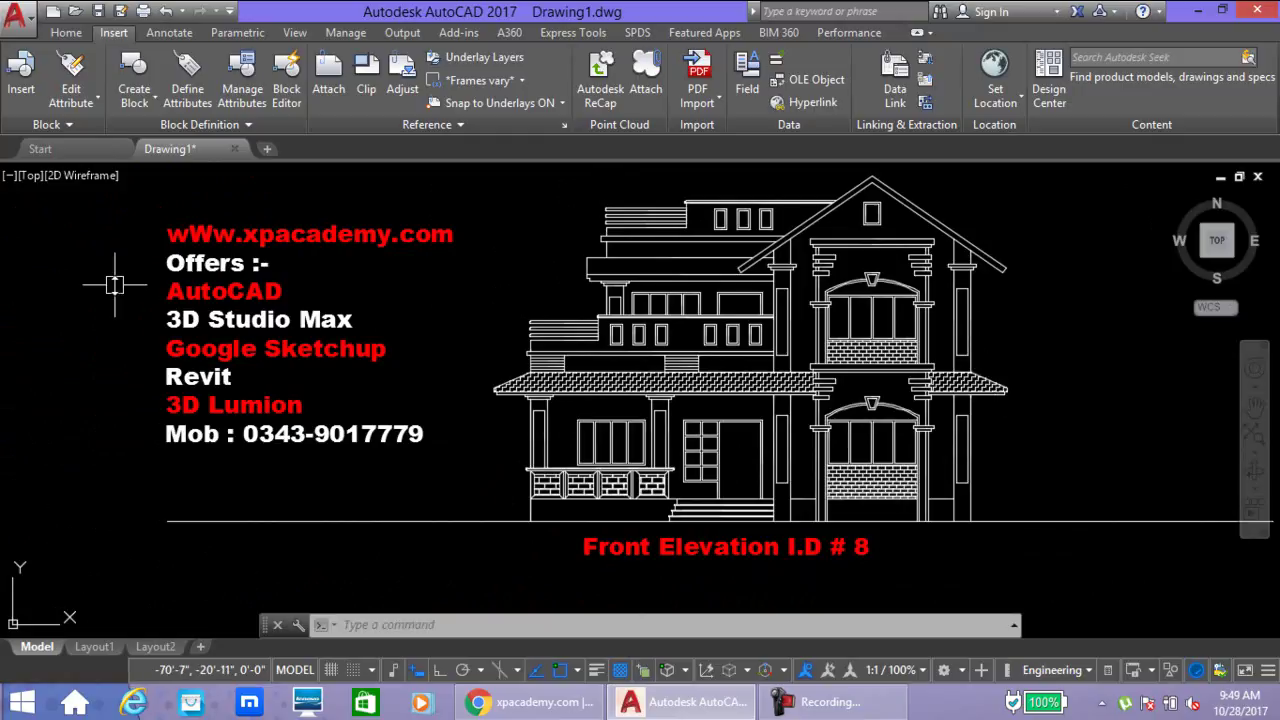